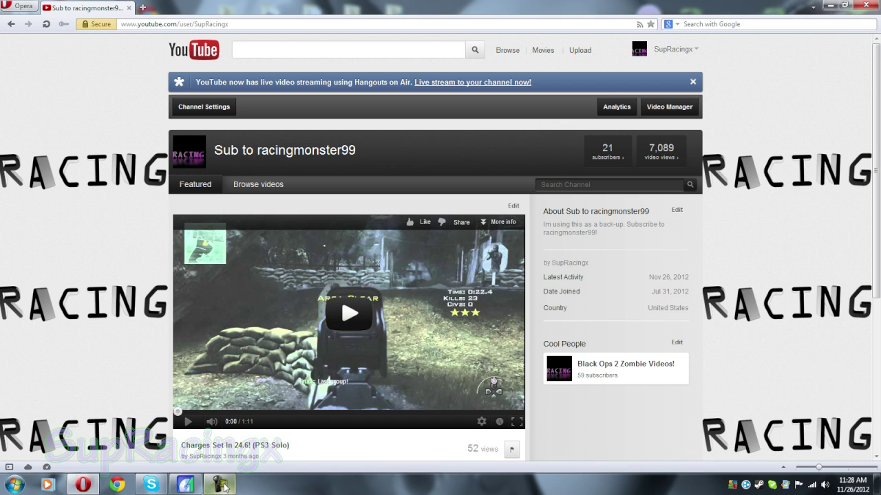
- Open the account dropdown over your own channel page, which shows 21 subscribers
{"action": "left_click", "coordinate": [224, 486]}
{"action": "left_click", "coordinate": [224, 486]}
{"action": "left_click", "coordinate": [658, 54]}
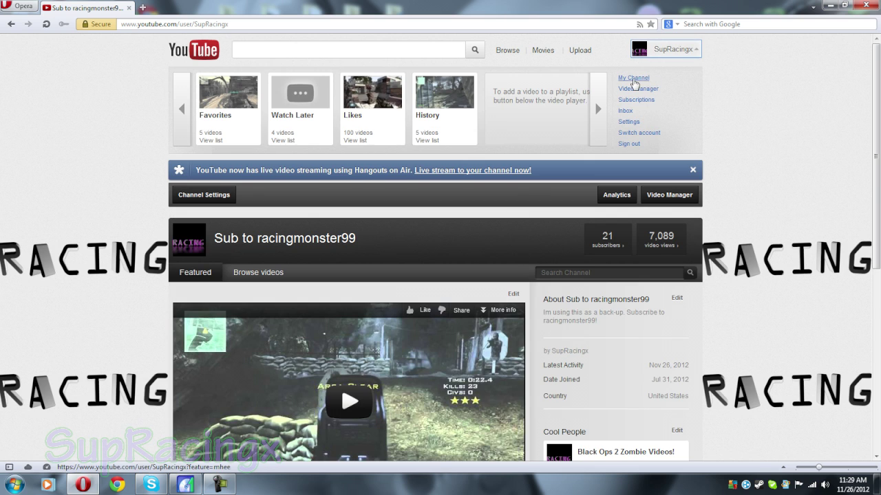
- Go to My Channel and scroll down to the grid of all 21 subscribers
{"action": "left_click", "coordinate": [633, 80]}
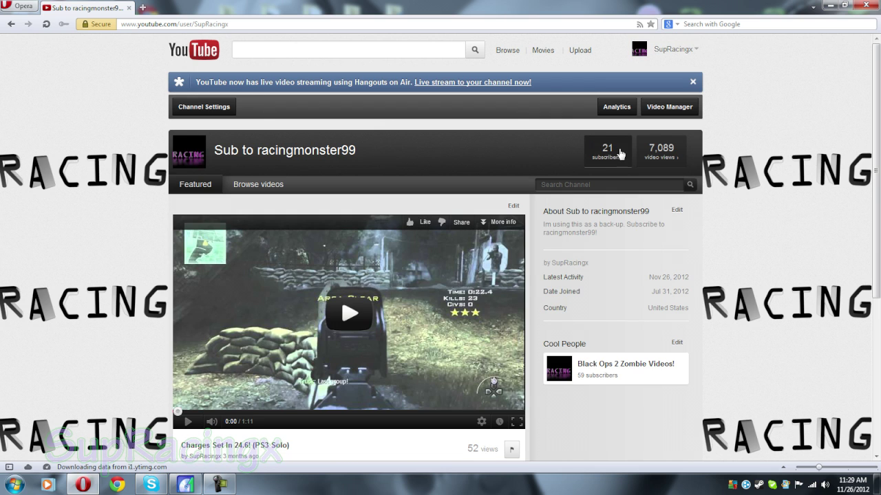
{"action": "left_click", "coordinate": [621, 153]}
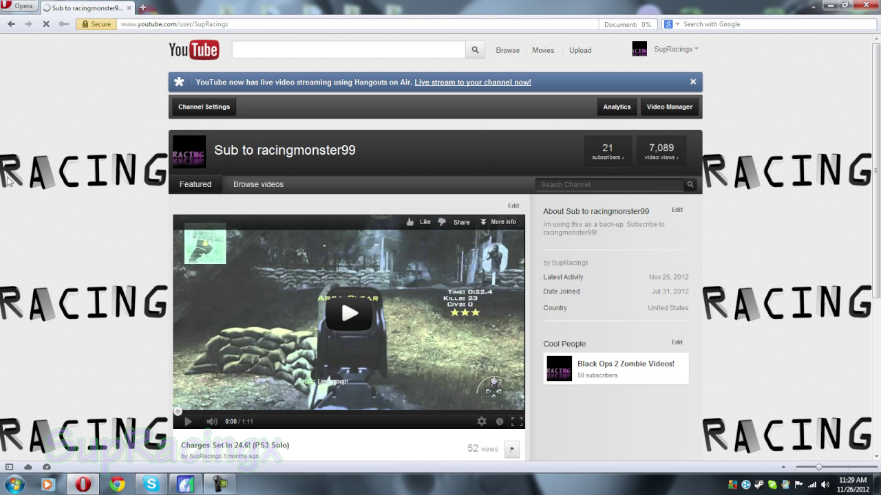
{"action": "scroll", "coordinate": [31, 183], "scroll_direction": "down", "scroll_amount": 2}
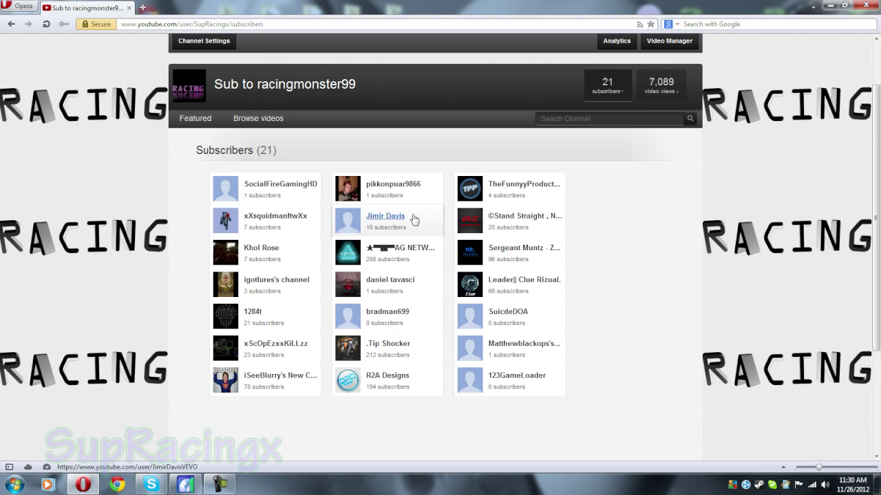
- Open a 7-subscriber channel from the list and inspect its blocking options without blocking
{"action": "left_click", "coordinate": [271, 251]}
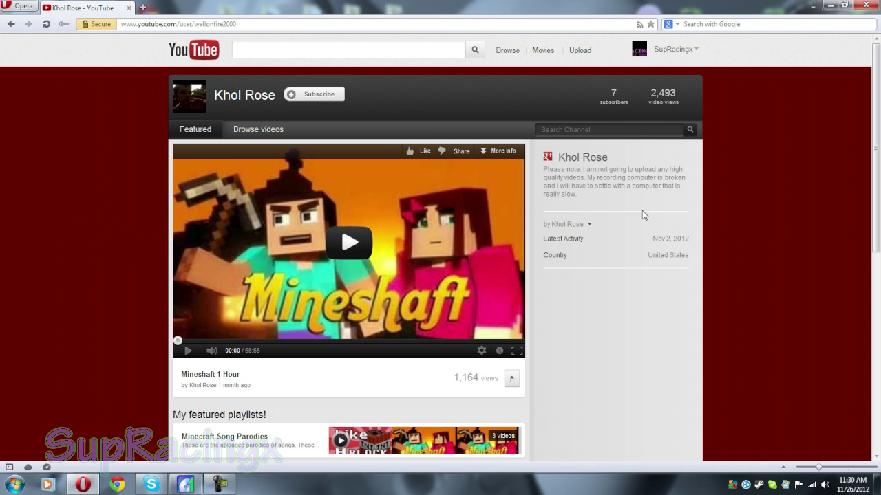
{"action": "left_click", "coordinate": [589, 224]}
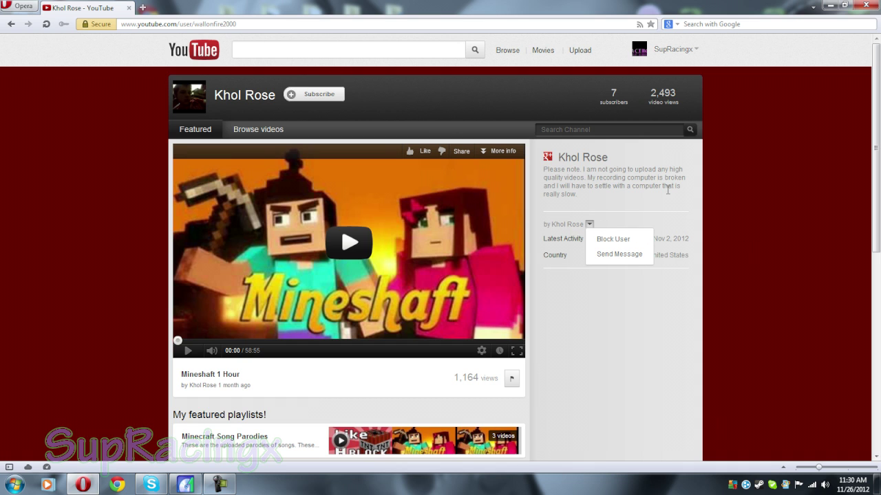
{"action": "left_click", "coordinate": [615, 218]}
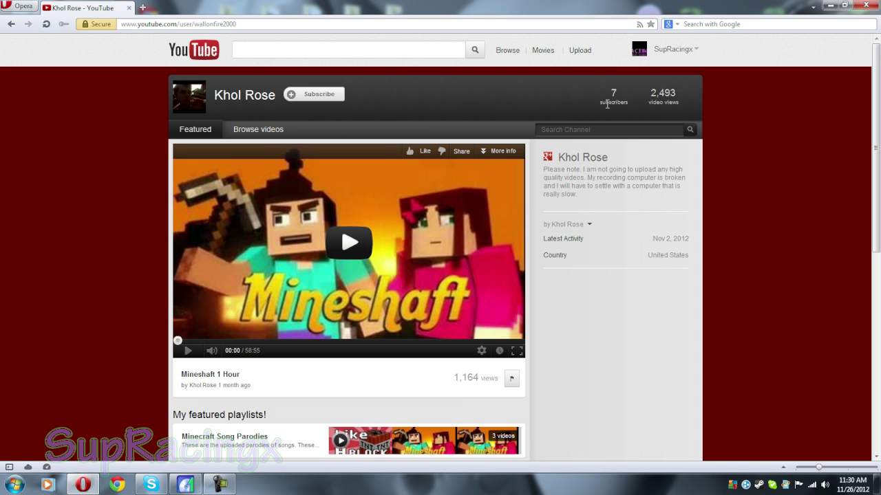
{"action": "left_click", "coordinate": [590, 225]}
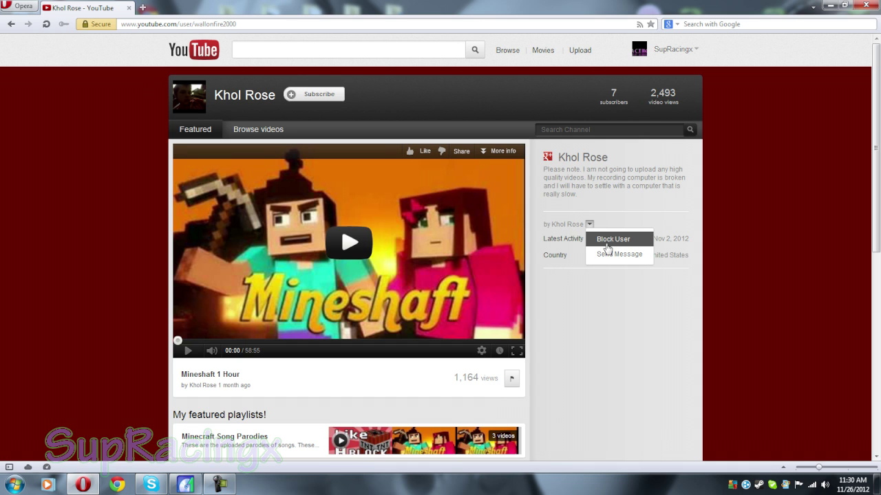
{"action": "left_click", "coordinate": [600, 213]}
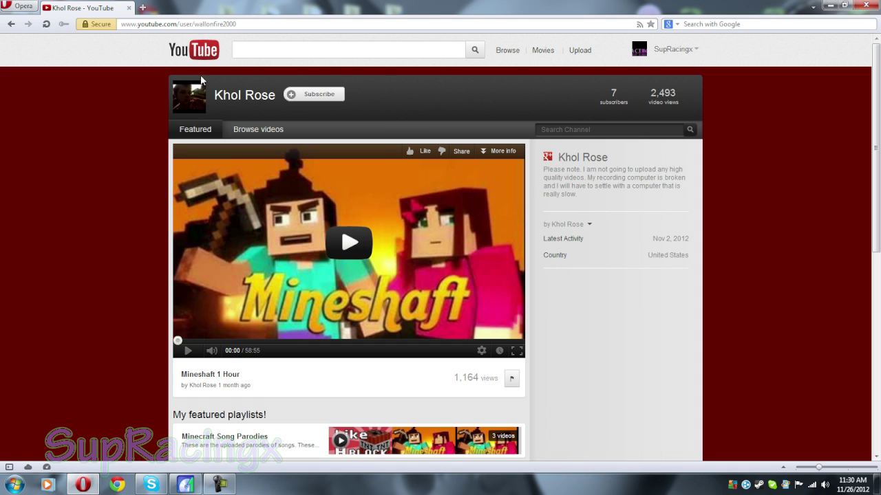
{"action": "left_click", "coordinate": [661, 51]}
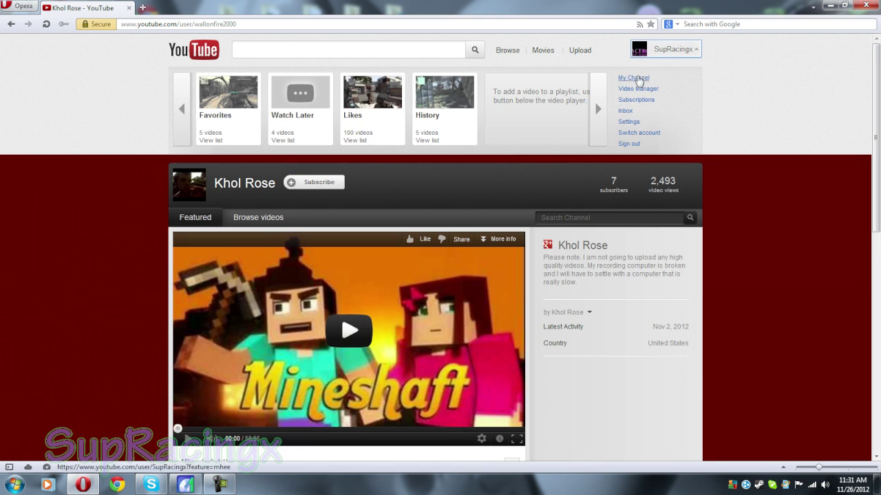
- Return to your subscribers list and open an inactive subscriber's channel page
{"action": "left_click", "coordinate": [639, 79]}
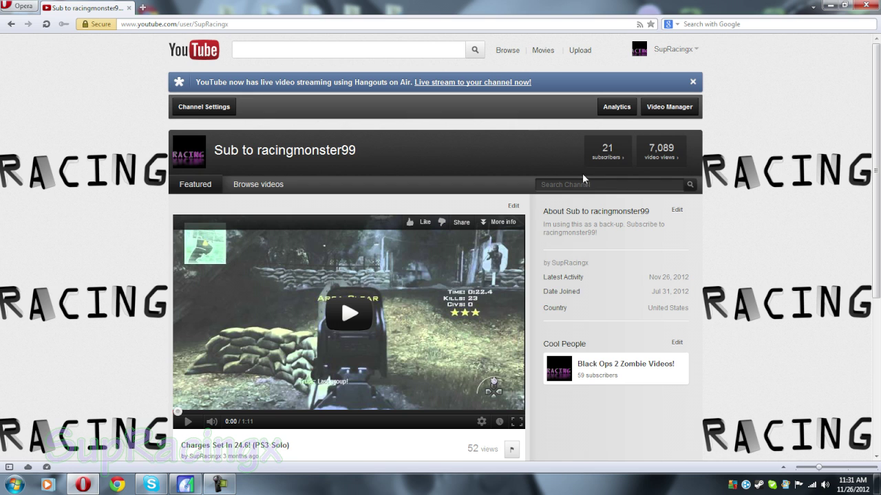
{"action": "left_click", "coordinate": [606, 166]}
{"action": "scroll", "coordinate": [206, 330], "scroll_direction": "down", "scroll_amount": 3}
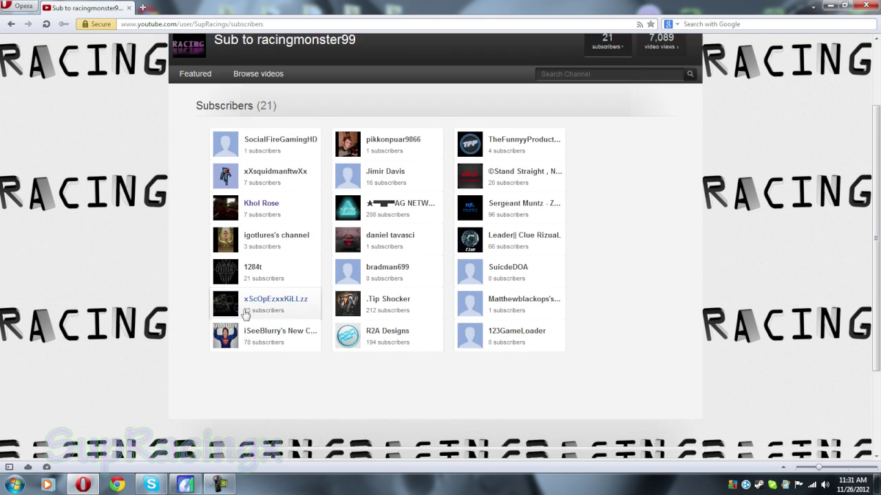
{"action": "left_click", "coordinate": [521, 291]}
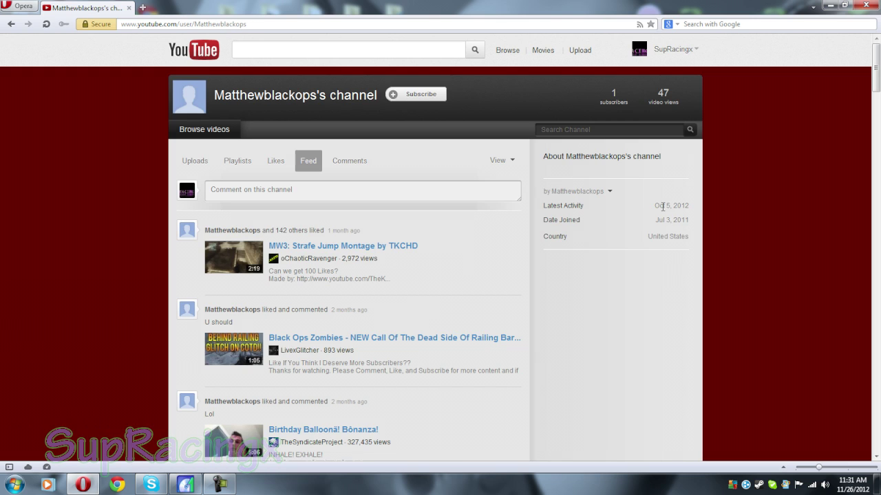
- Block this user and confirm with OK
{"action": "left_click", "coordinate": [609, 192]}
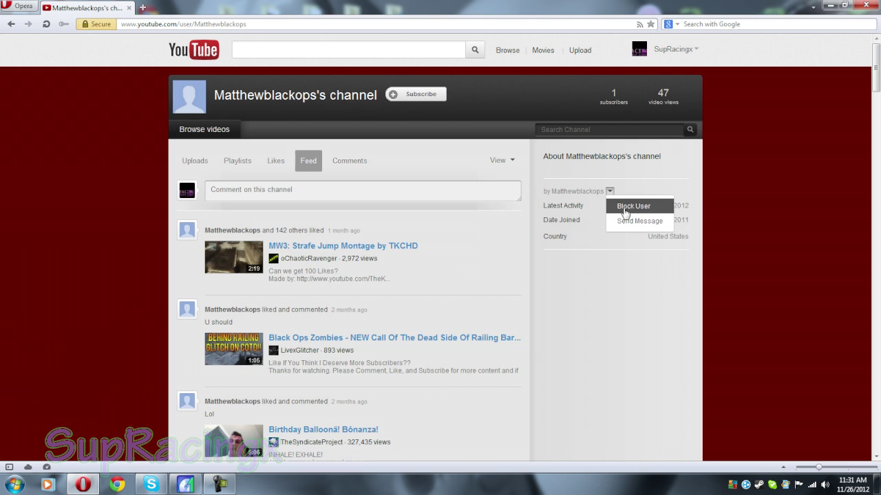
{"action": "left_click", "coordinate": [626, 208]}
{"action": "left_click", "coordinate": [471, 248]}
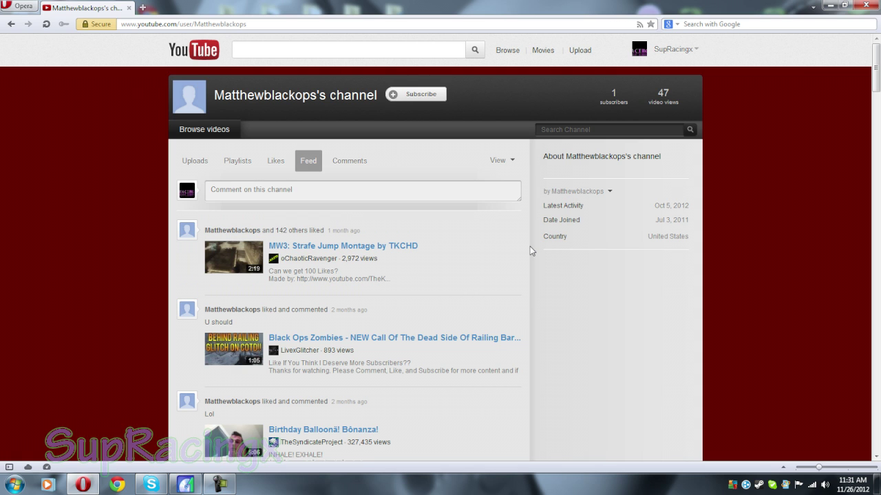
- Unblock the same user and confirm with OK
{"action": "left_click", "coordinate": [610, 192]}
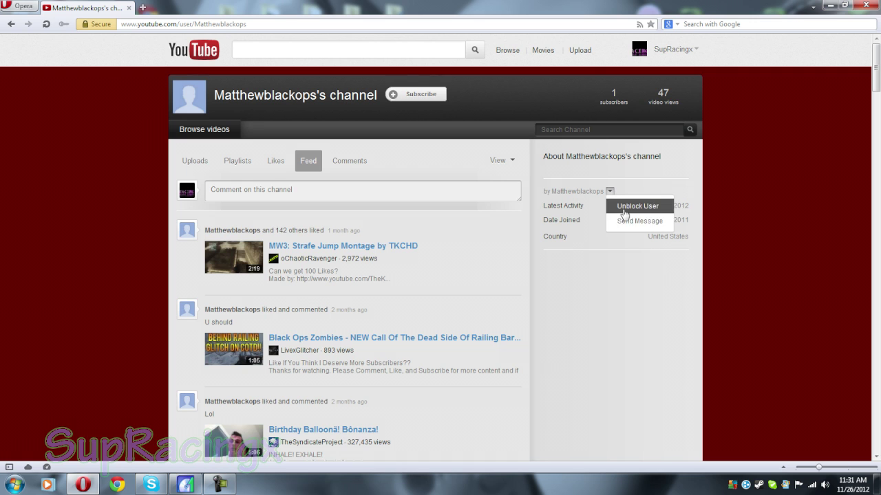
{"action": "left_click", "coordinate": [624, 207]}
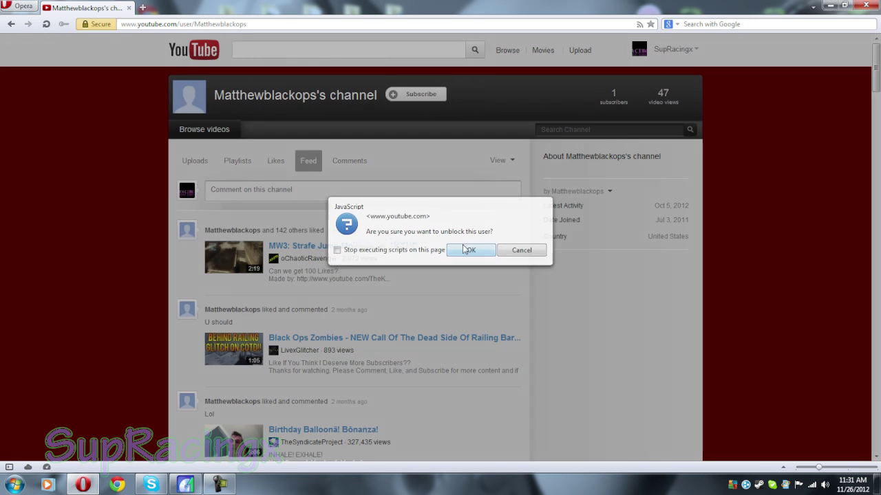
{"action": "left_click", "coordinate": [466, 250]}
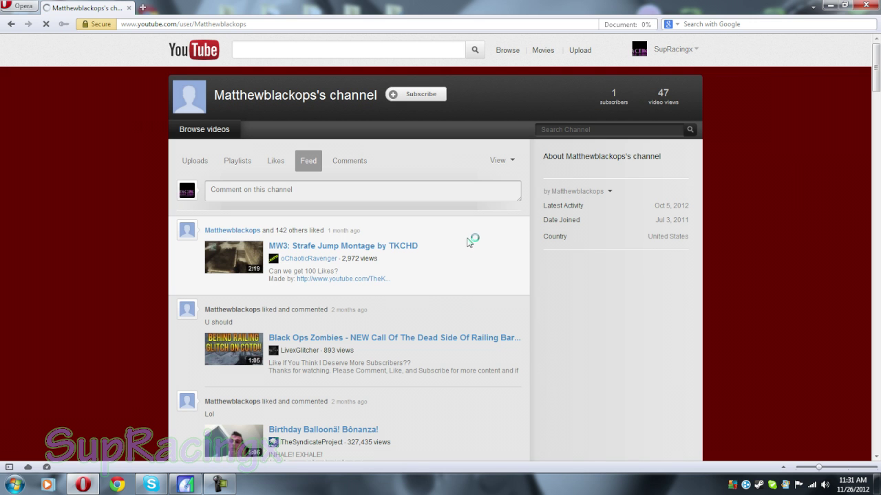
{"action": "left_click", "coordinate": [671, 54]}
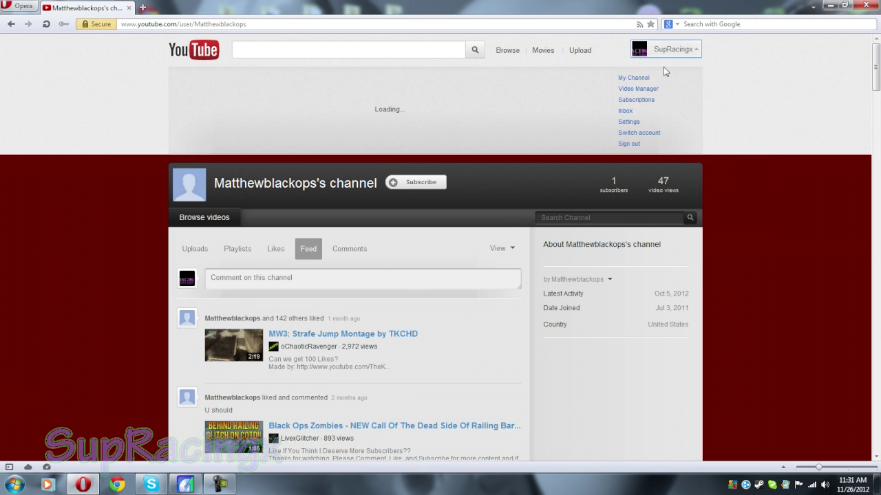
- Go to My Channel to confirm the subscriber count now reads 20
{"action": "left_click", "coordinate": [633, 78]}
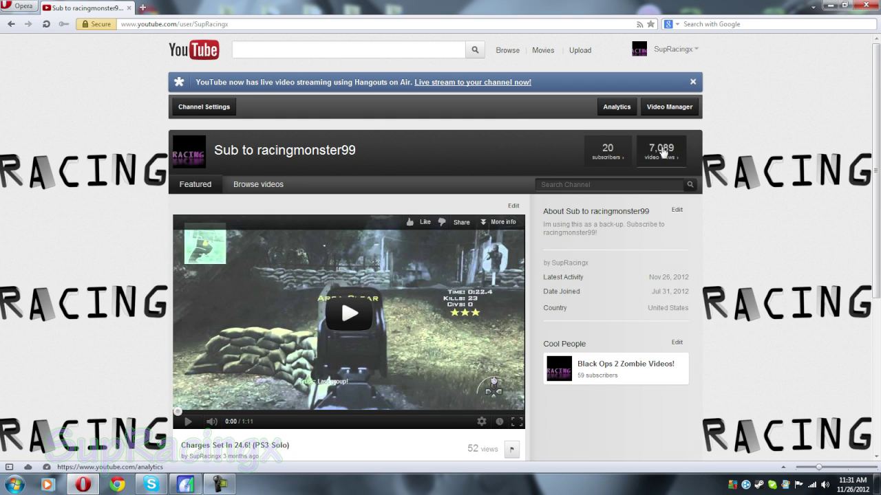